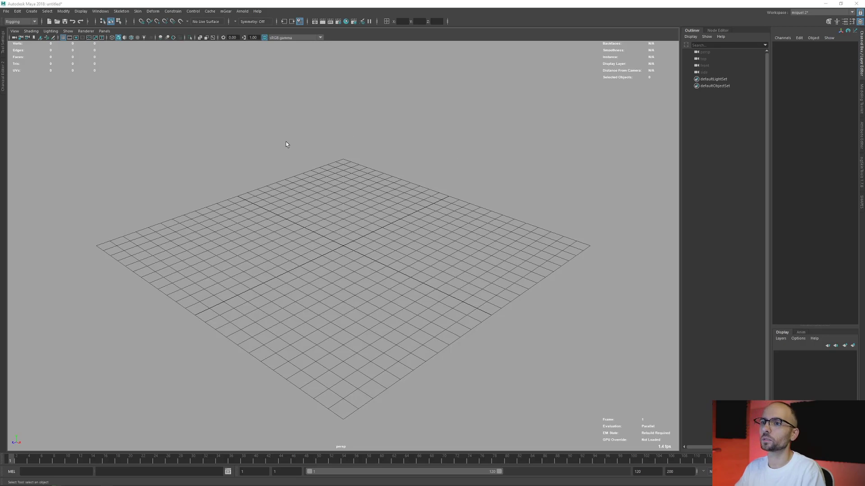
Step: Create a polygon sphere at the origin and delete its construction history
shift+right_drag(361, 156, 388, 155)
scroll(450, 235, up, 5)
scroll(449, 237, up, 3)
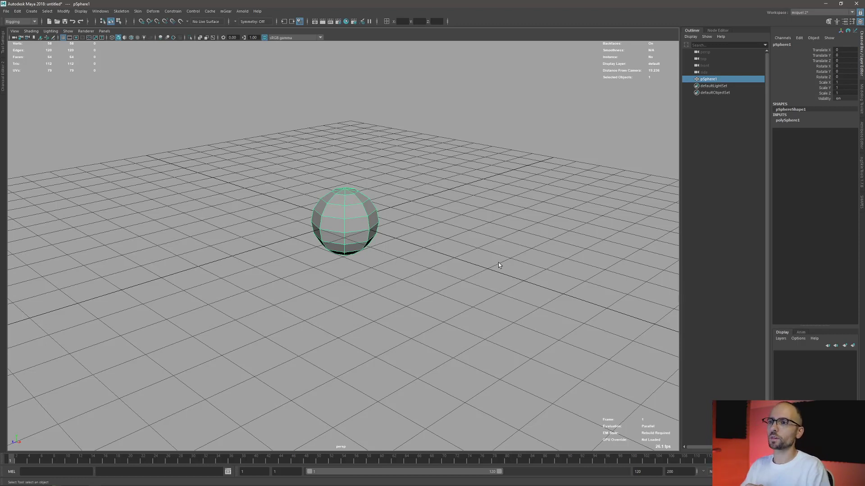
alt+drag(431, 273, 581, 139)
key(alt+shift+d)
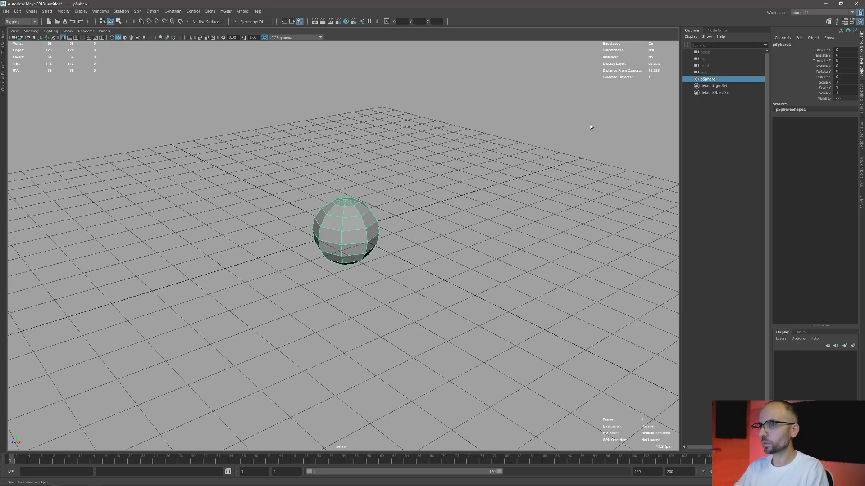
Step: Duplicate the sphere in place, check each of the two spheres, and clear the selection
alt+drag(533, 239, 485, 276)
key(ctrl+d)
click(712, 80)
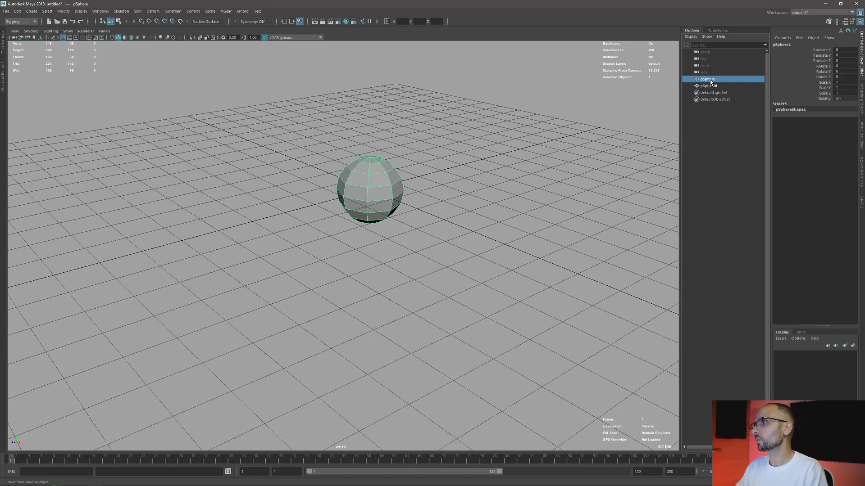
click(713, 86)
click(714, 80)
click(714, 86)
click(714, 80)
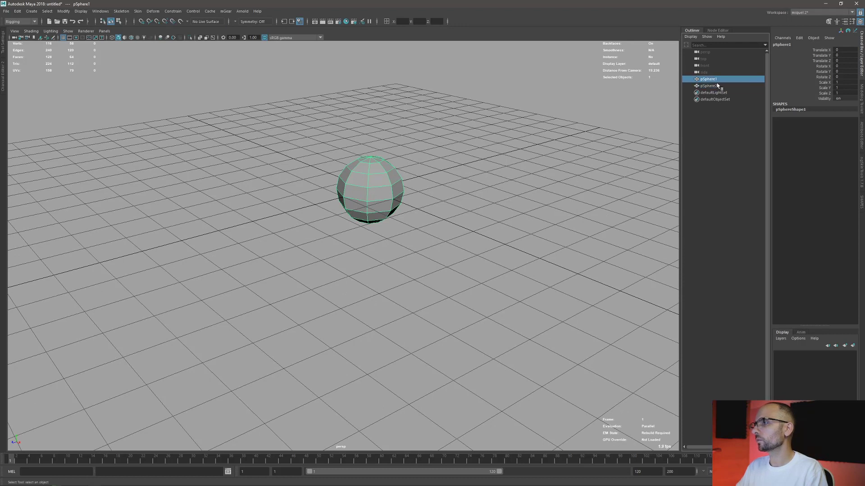
click(708, 85)
click(476, 188)
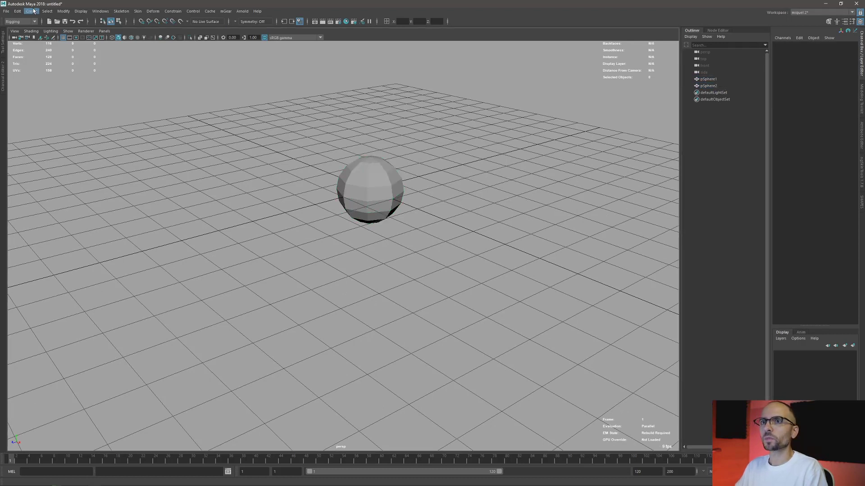
Step: Create a single joint on the grid beside the spheres, at about X 2.04 and Z 0.28
click(137, 11)
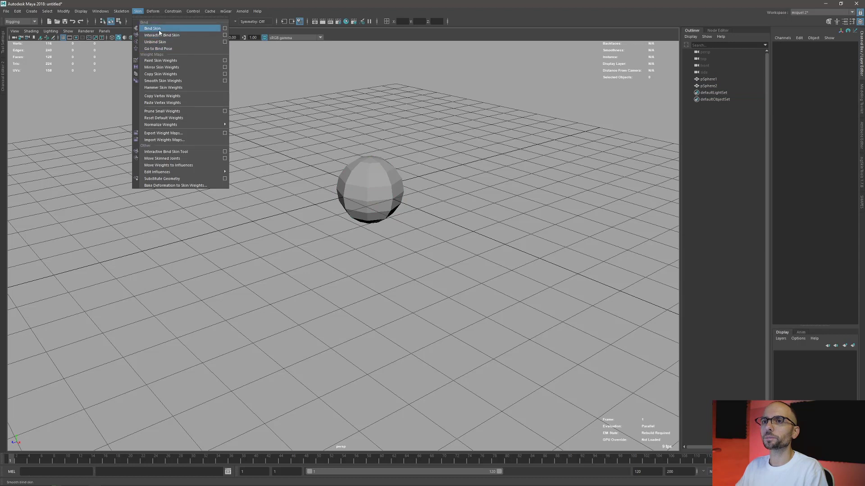
mouse_move(121, 11)
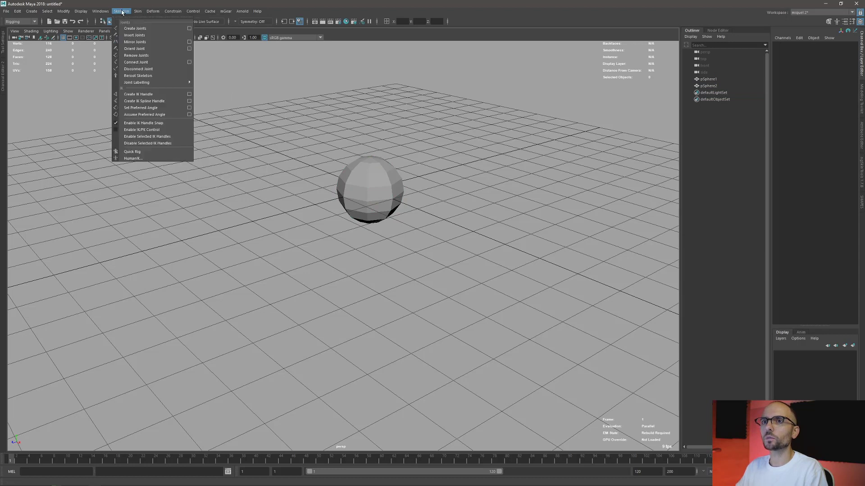
click(135, 28)
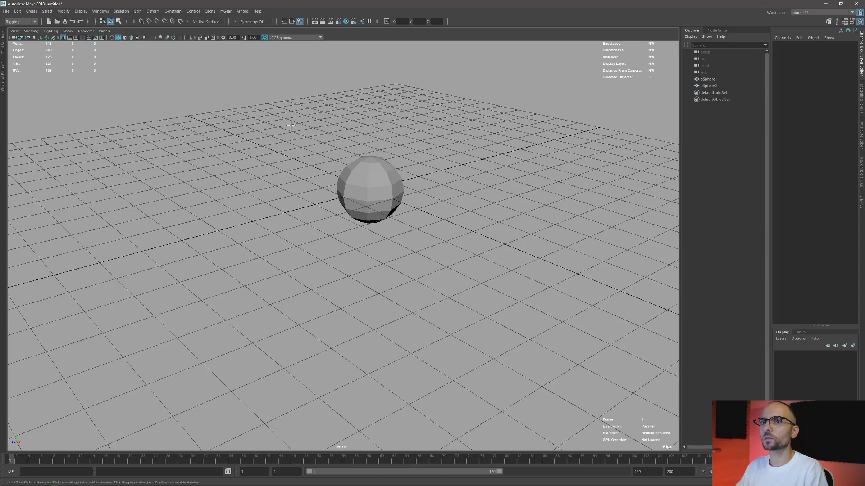
click(411, 211)
key(Return)
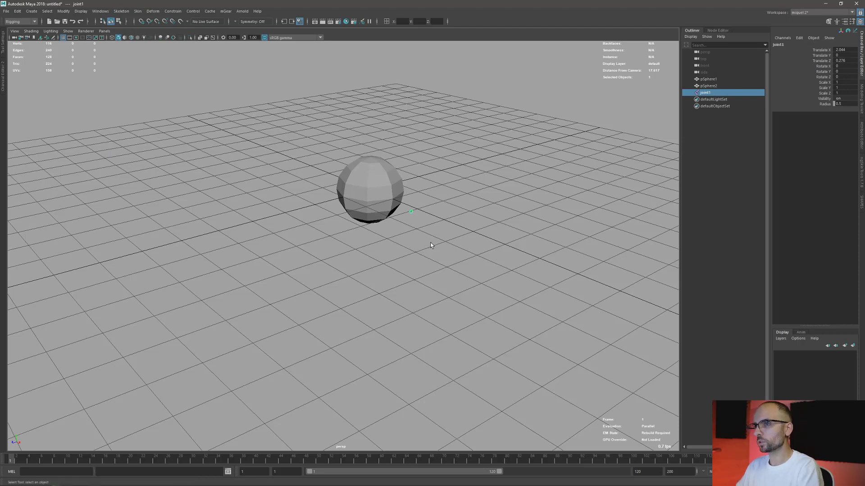
Step: Duplicate the joint twice, spreading the copies beside the spheres with joint1 at the origin, and display the scene in wireframe
key(ctrl+d)
key(w)
drag(411, 212, 373, 204)
key(Return)
key(ctrl+d)
key(w)
click(413, 220)
key(q)
key(4)
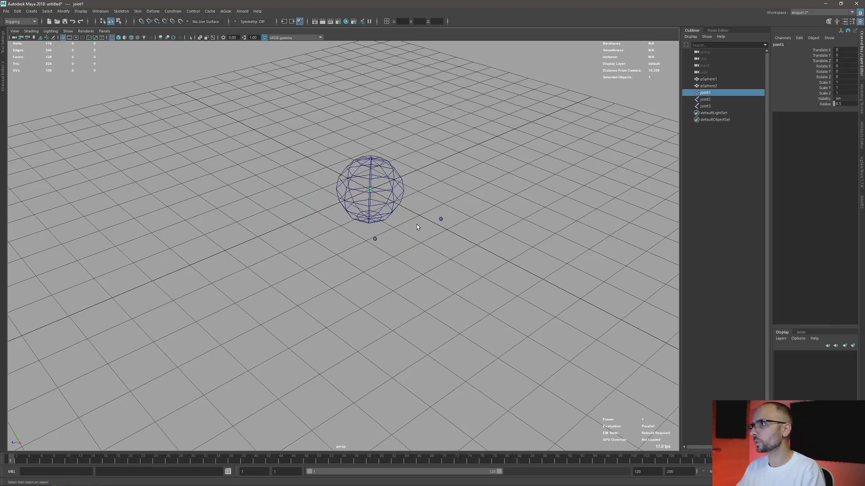
Step: Rename the sphere pSphere1 as pSphere_main
alt+drag(417, 224, 396, 221)
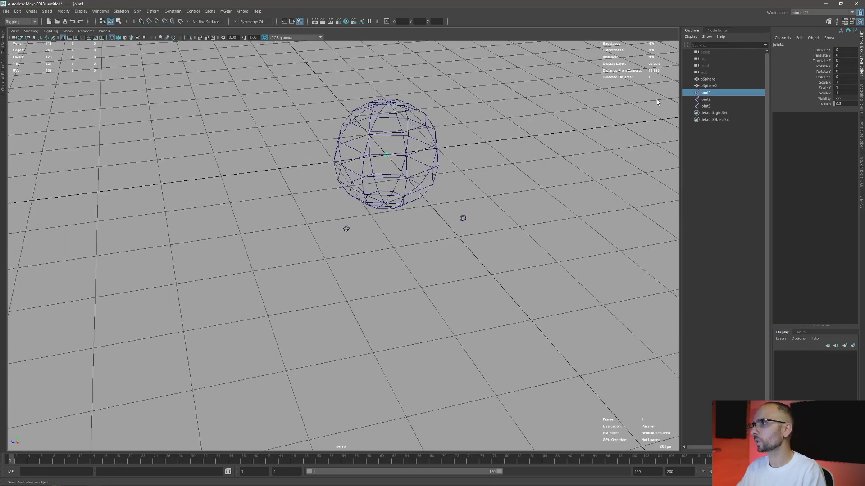
click(717, 79)
double_click(713, 79)
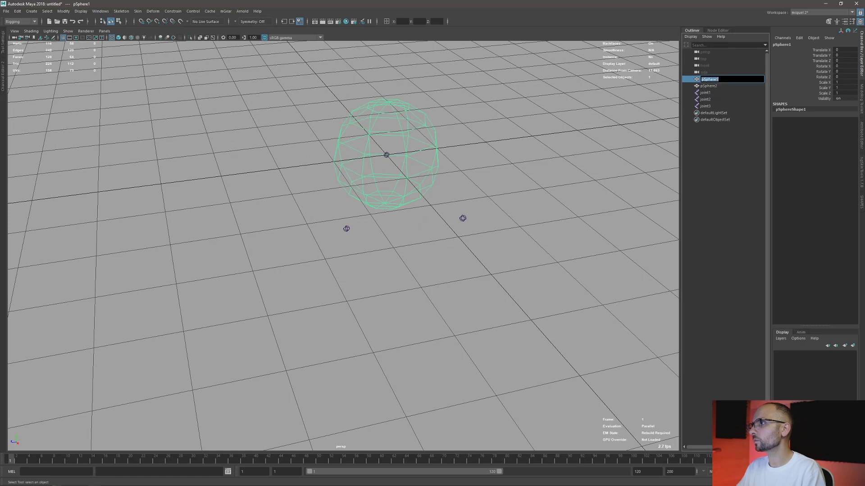
key(BackSpace)
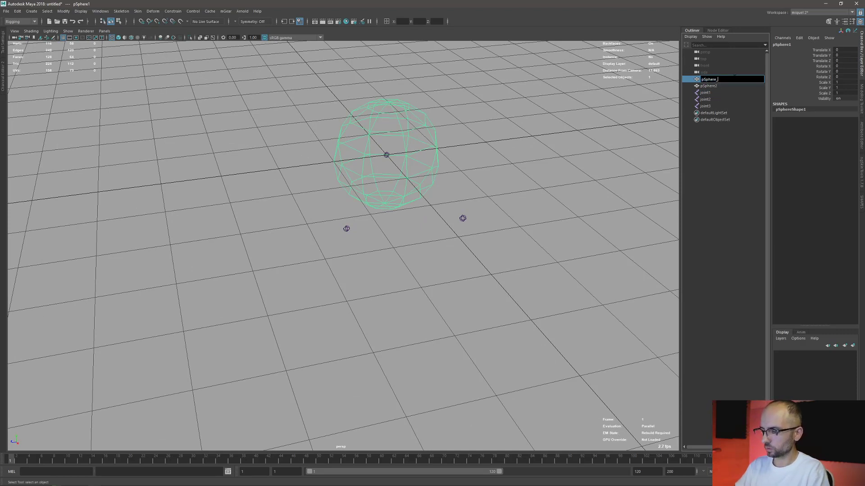
text(_main)
key(Return)
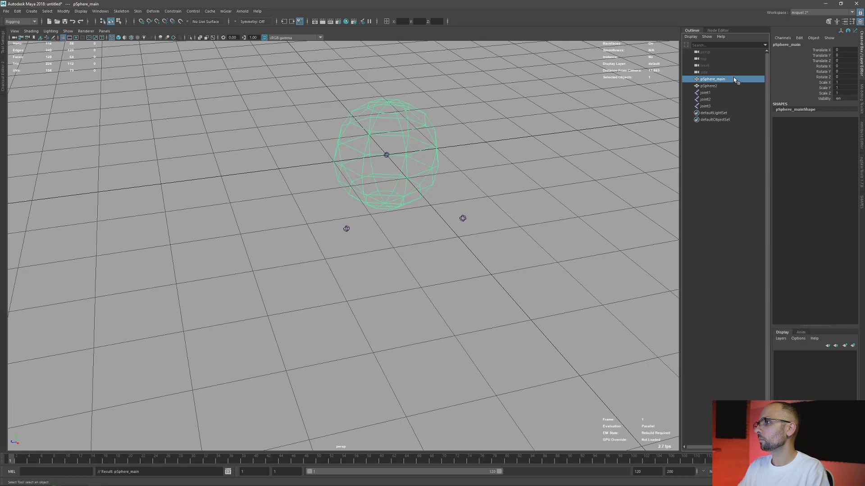
Step: Rename the duplicate sphere pSphere2 as pSphere_local
double_click(709, 86)
click(717, 86)
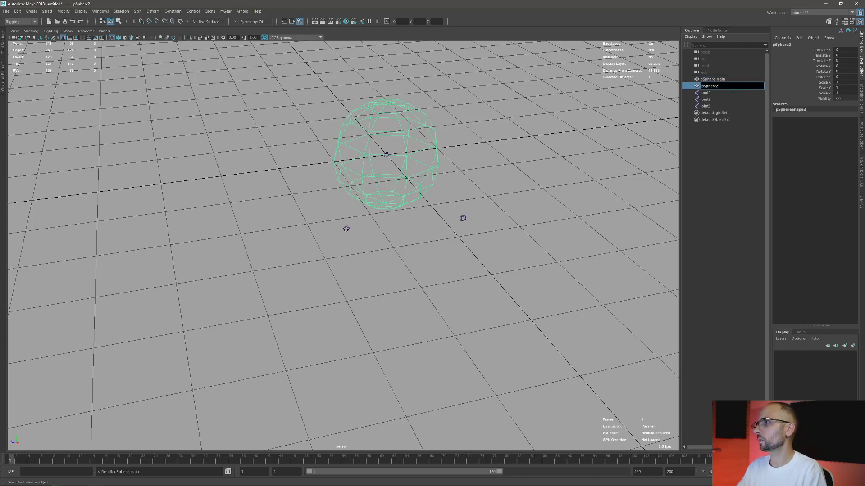
text(_loc)
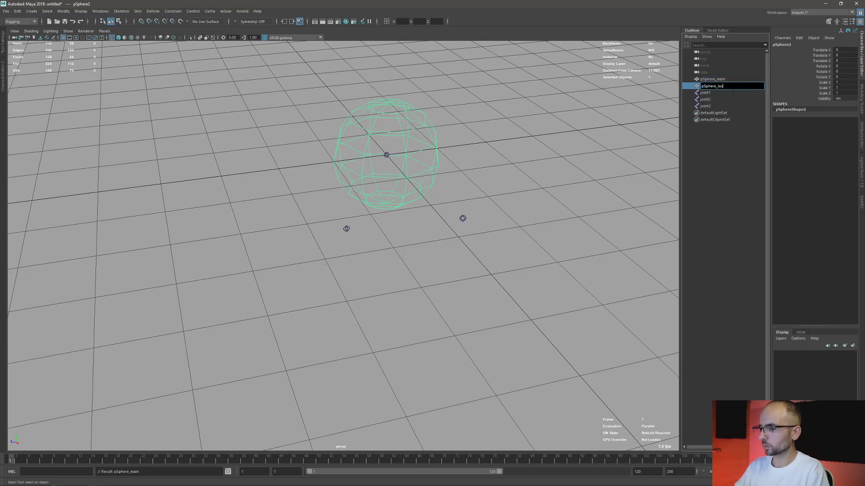
text(al)
key(Return)
Step: Rename the joint at the origin, joint1, as joint_main
double_click(706, 92)
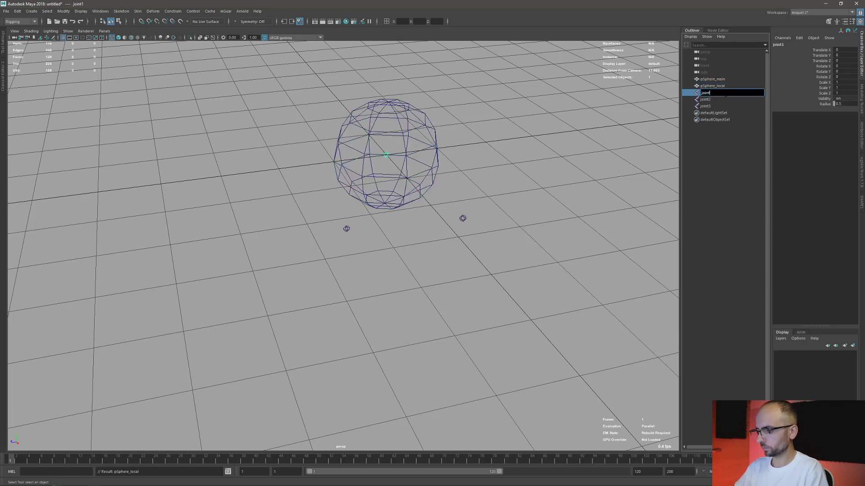
text(joint_main)
key(Return)
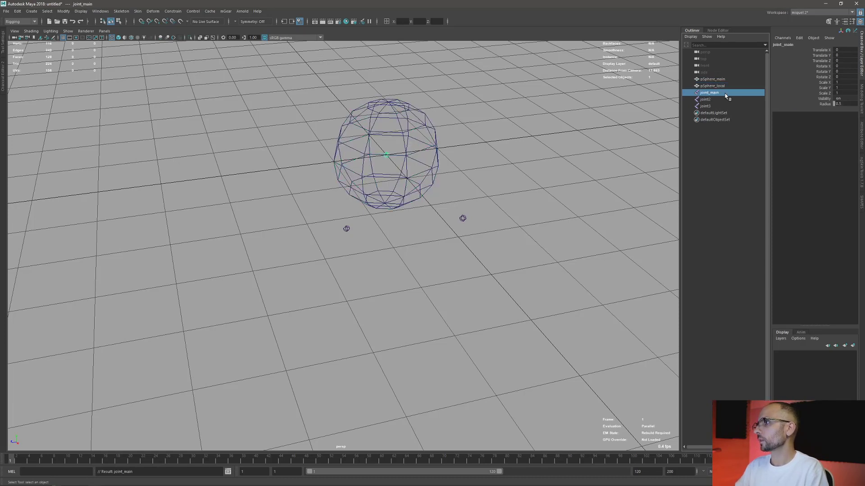
Step: Group the two outer joints, joint2 and joint3, under one new group
click(705, 99)
shift+click(705, 107)
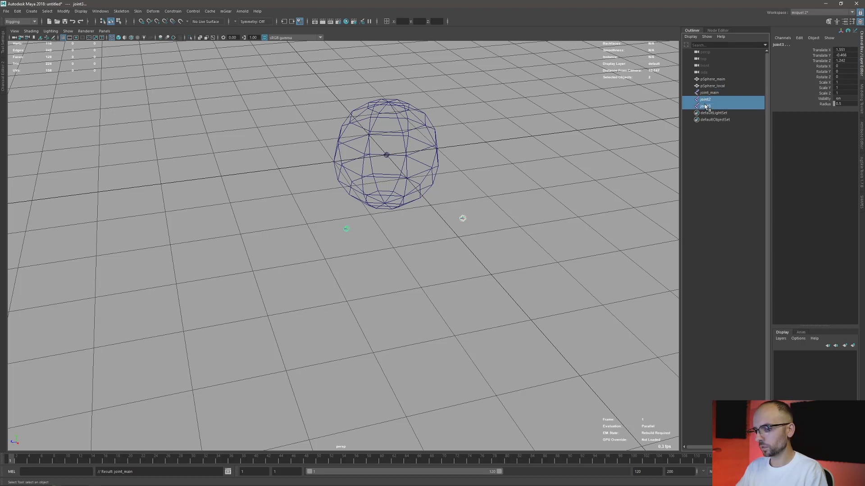
key(ctrl+d)
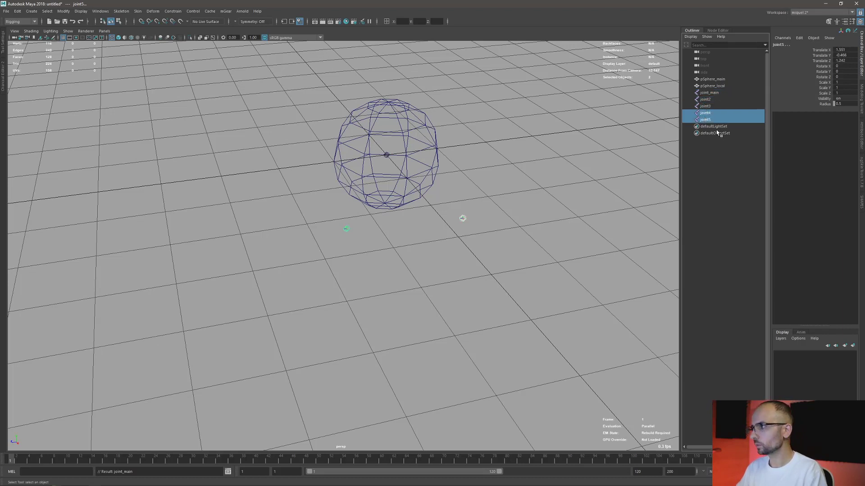
shift+click(709, 100)
key(ctrl+g)
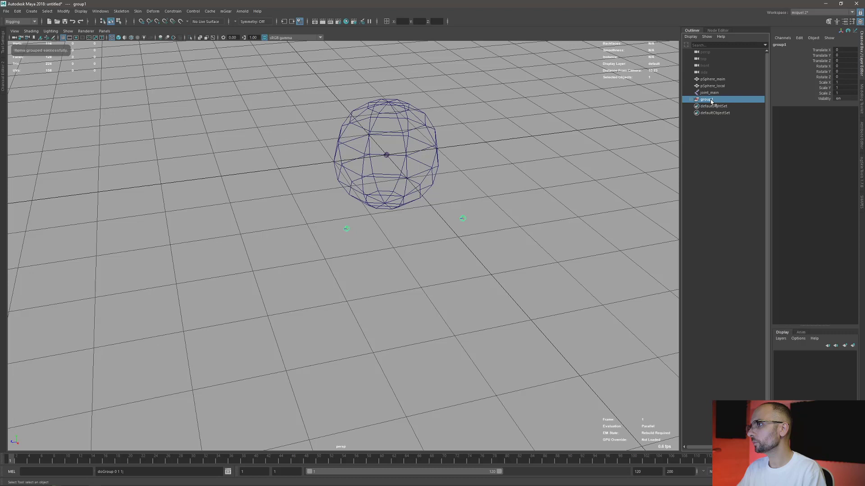
Step: Rename the new joint group as local_joints and expand it to show its children
double_click(710, 99)
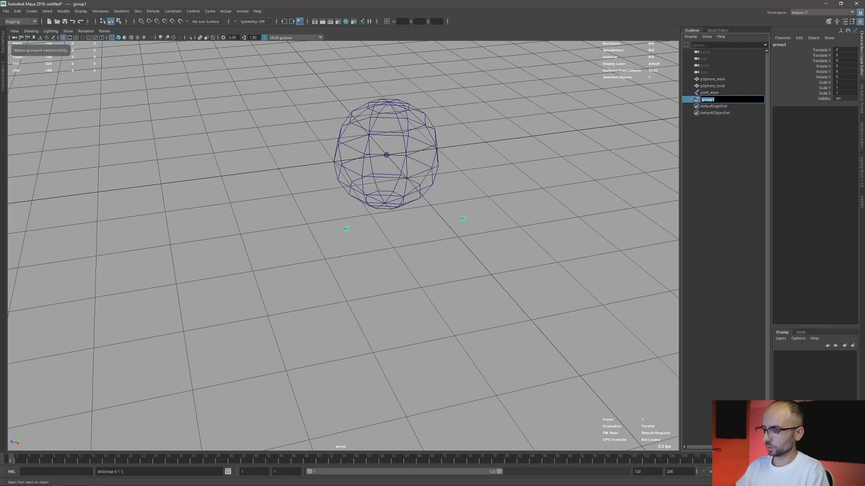
text(local)
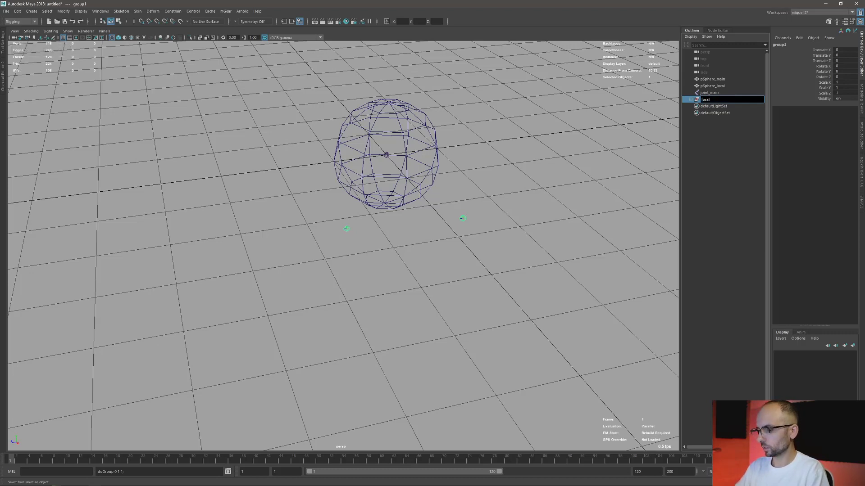
text(_joints)
key(Return)
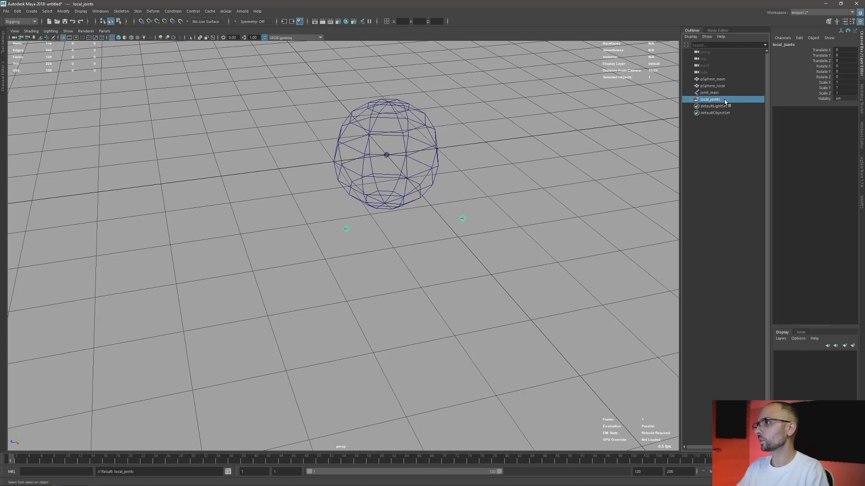
click(691, 100)
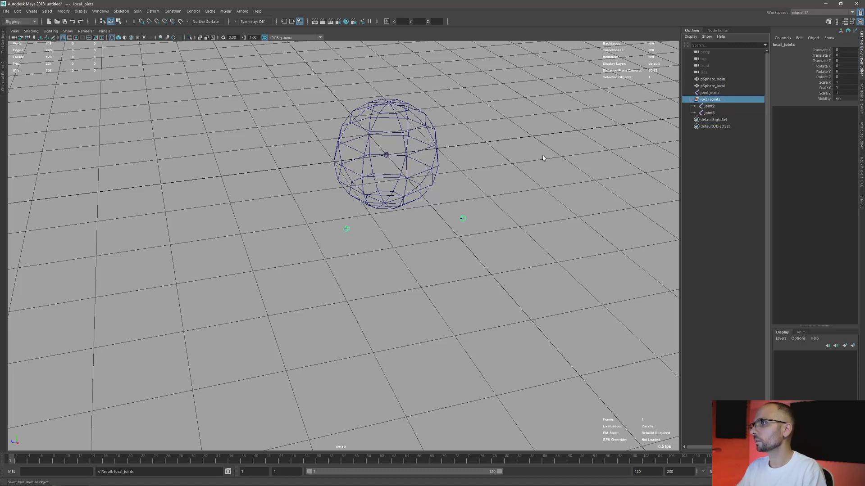
Step: Bind the skin of pSphere_main to joint_main
alt+drag(361, 216, 357, 240)
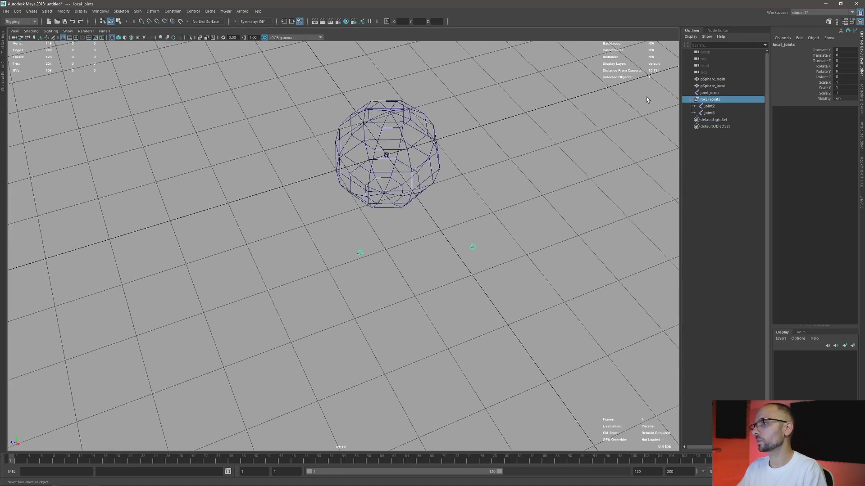
alt+drag(647, 100, 442, 233)
click(452, 190)
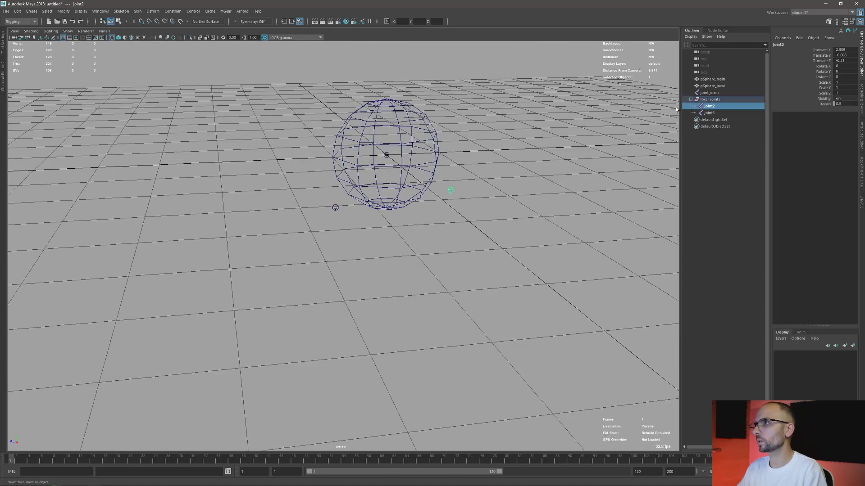
click(711, 92)
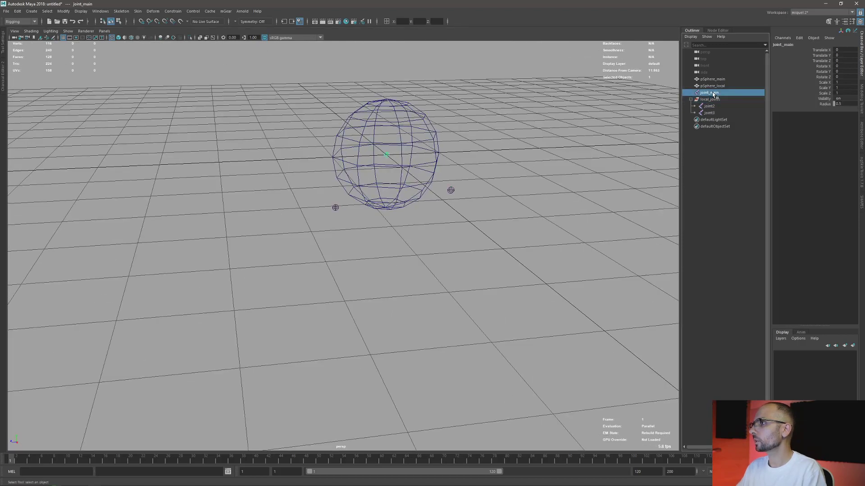
ctrl+click(716, 79)
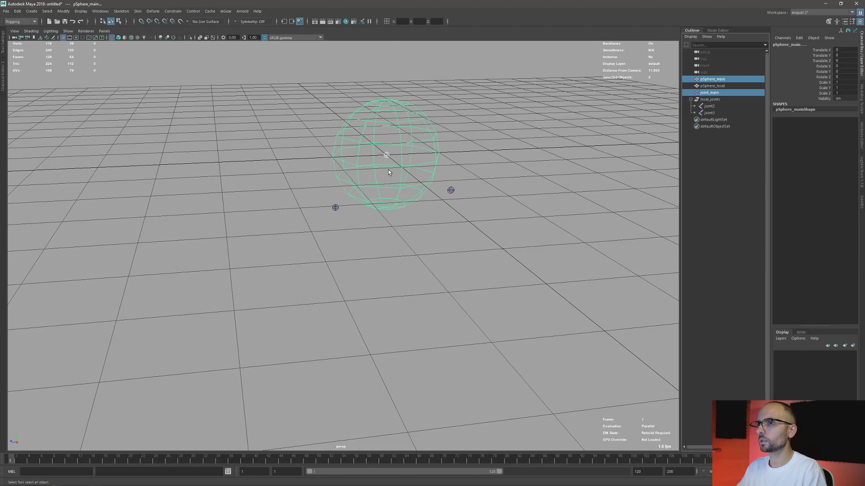
right_click(499, 182)
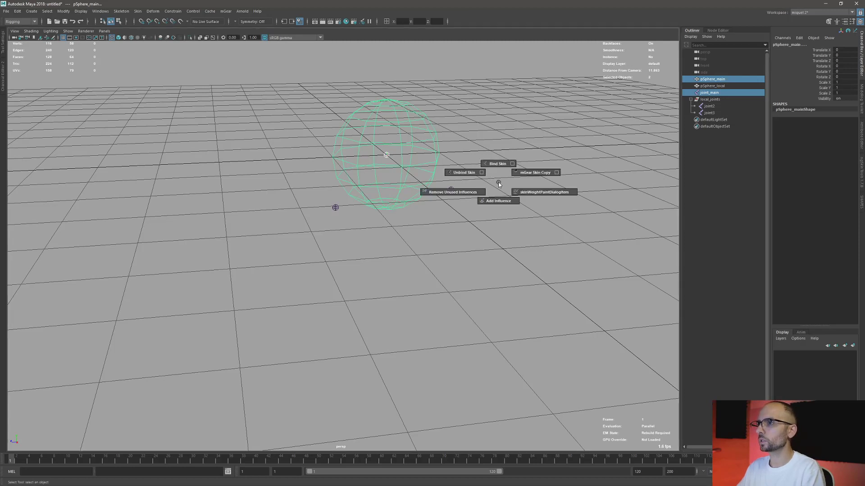
click(497, 164)
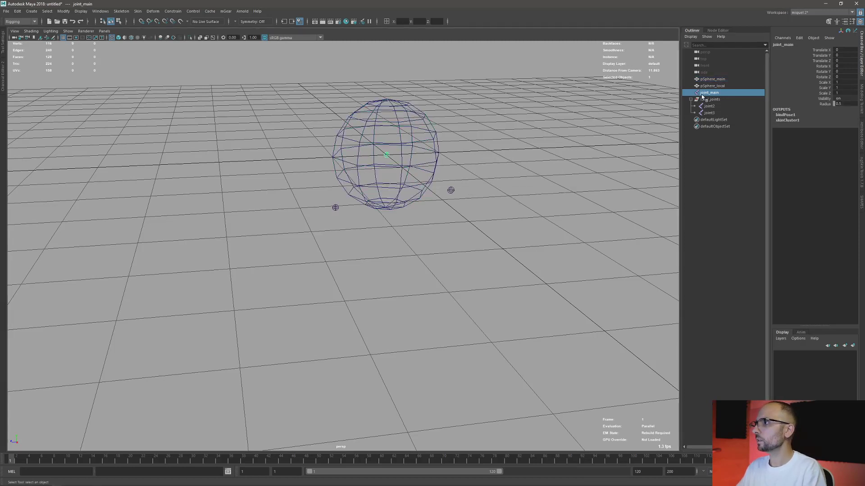
Step: Move joint_main with its bound sphere away from pSphere_local, to about X -0.75, Y -0.11, Z 3.9
key(w)
drag(390, 155, 170, 162)
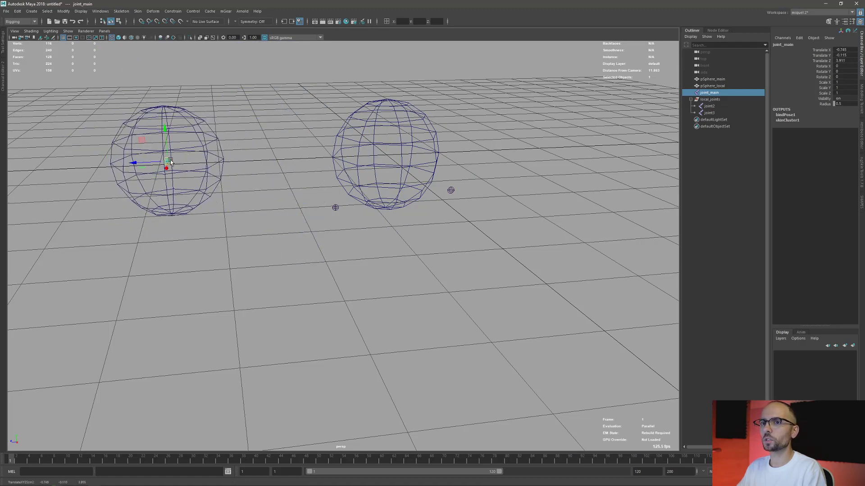
alt+drag(282, 159, 308, 168)
key(q)
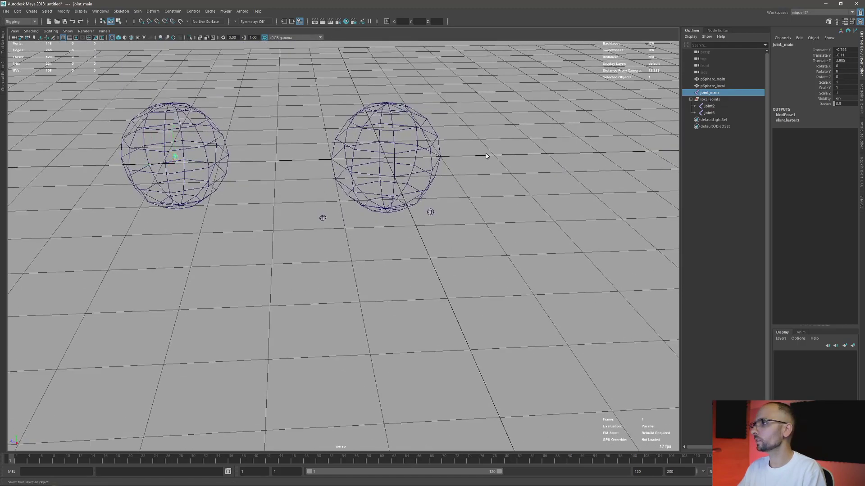
Step: Bind the skin of pSphere_local to both joints in local_joints, joint2 and joint3
alt+drag(486, 156, 441, 192)
click(325, 228)
shift+click(434, 231)
shift+click(415, 186)
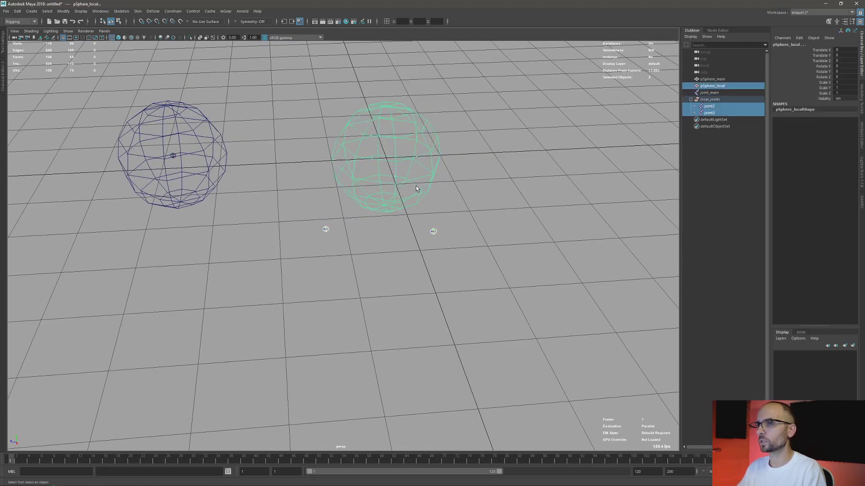
shift+right_drag(476, 185, 474, 162)
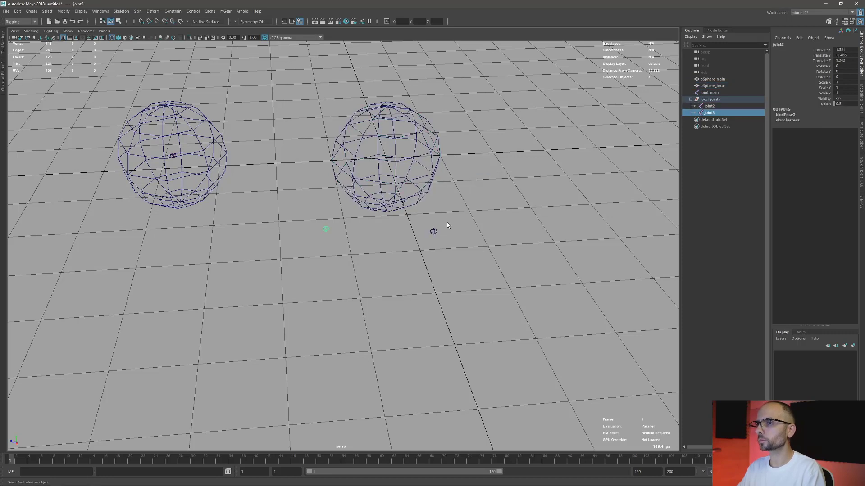
Step: Deform pSphere_local by moving joint2 outward to about X 2.37, Y 0.06, Z -1.31 and joint3 slightly inward
click(447, 222)
drag(429, 226, 499, 226)
key(w)
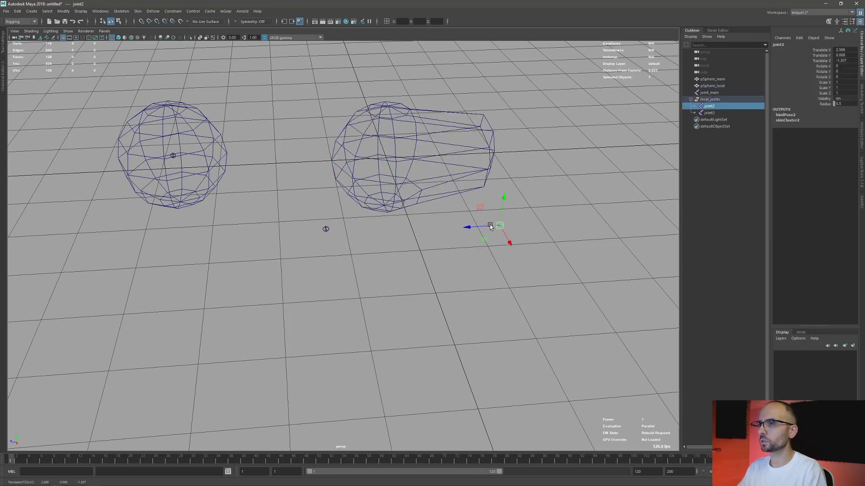
key(q)
drag(413, 202, 380, 241)
click(325, 228)
key(w)
mouse_move(325, 229)
mouse_down()
mouse_move(336, 239)
mouse_move(324, 230)
mouse_move(342, 231)
mouse_up()
key(q)
Step: Try moving the whole local_joints group and undo the move
click(710, 99)
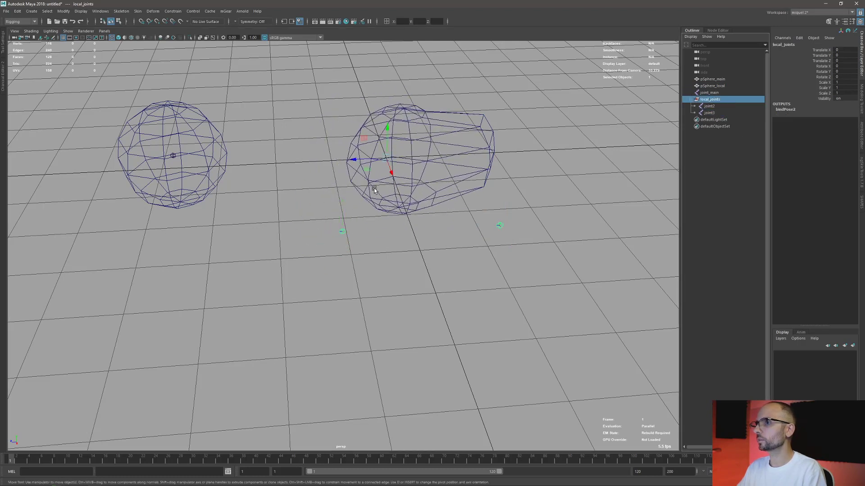
mouse_move(387, 158)
mouse_down()
mouse_move(404, 154)
mouse_move(379, 161)
mouse_up()
key(ctrl+z)
Step: Reposition joint2 closer to joint3, at about X 2.38, Y -0.03, Z -0.85, to reduce the stretch of pSphere_local
key(q)
click(500, 225)
key(w)
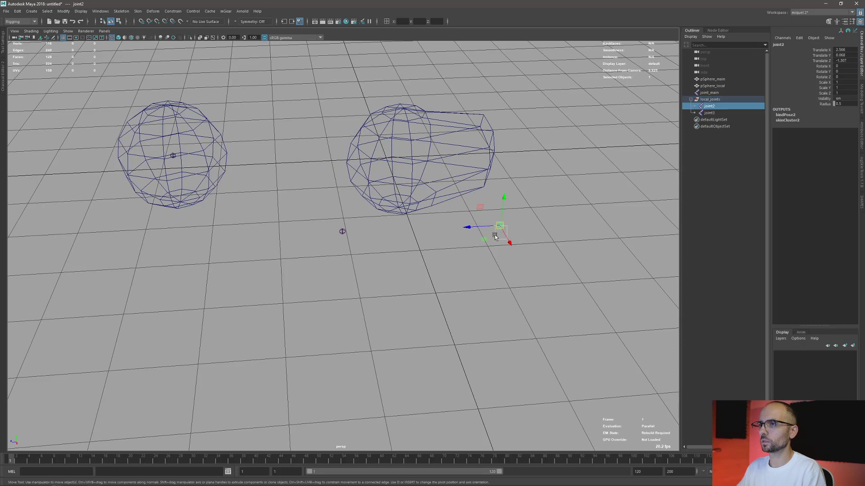
drag(499, 226, 507, 254)
key(ctrl+z)
key(q)
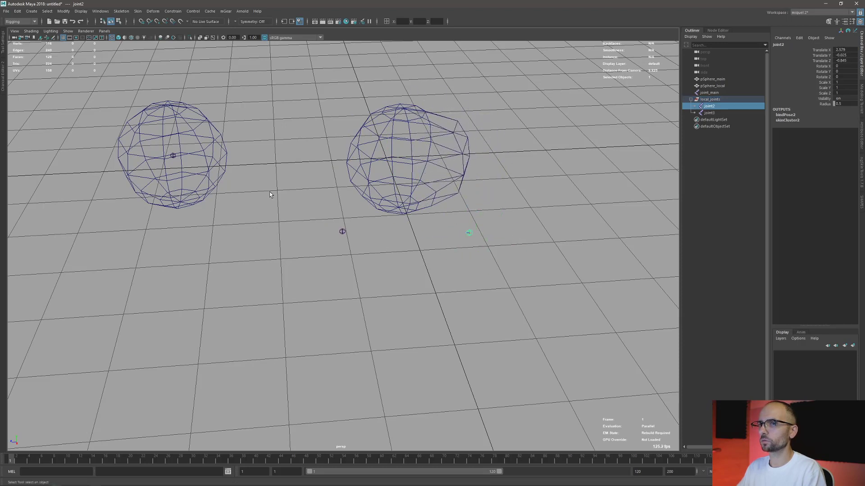
Step: Create a blend shape on pSphere_main with pSphere_local as its target
click(454, 176)
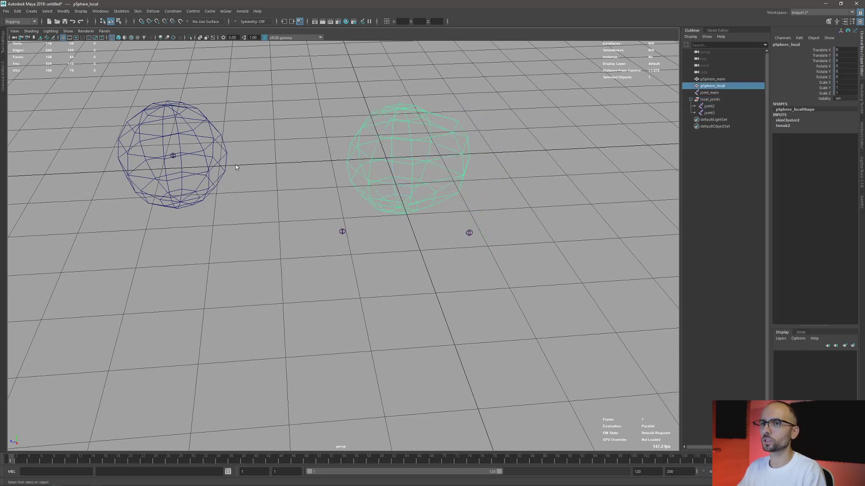
shift+click(164, 175)
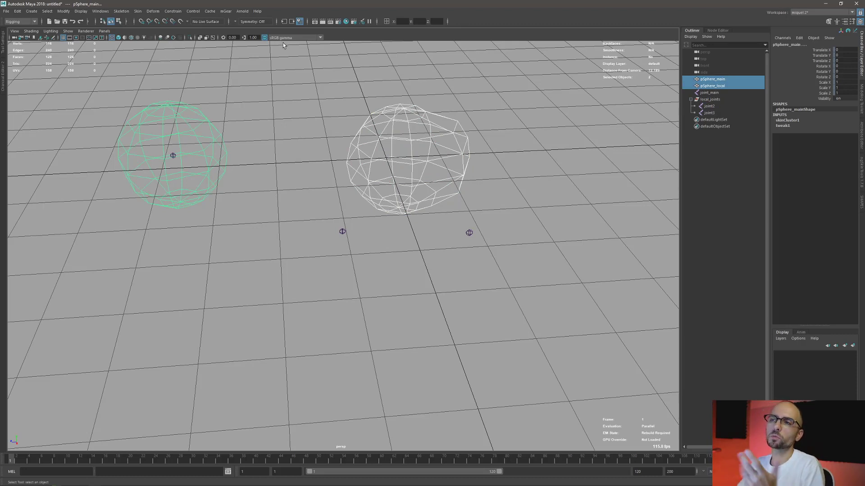
alt+middle_drag(278, 98, 348, 136)
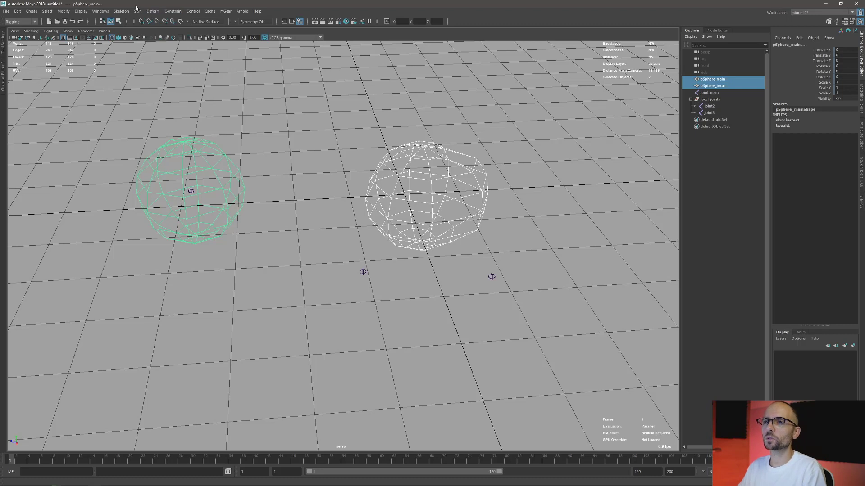
click(152, 11)
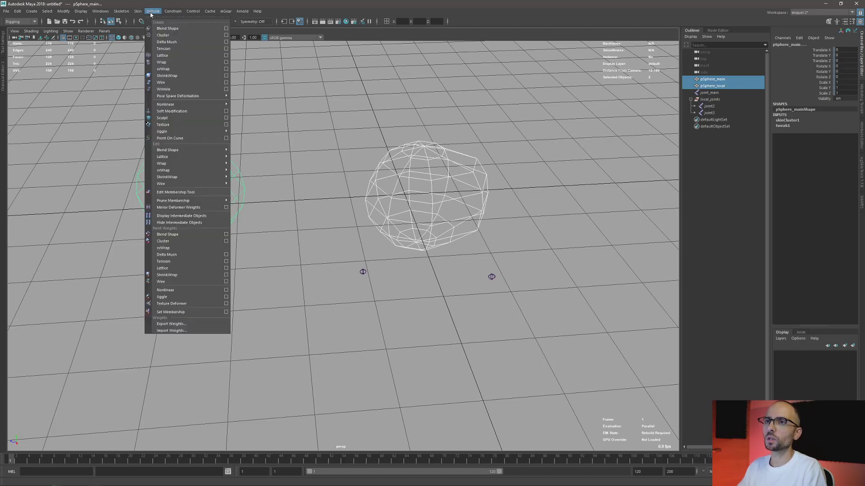
click(170, 28)
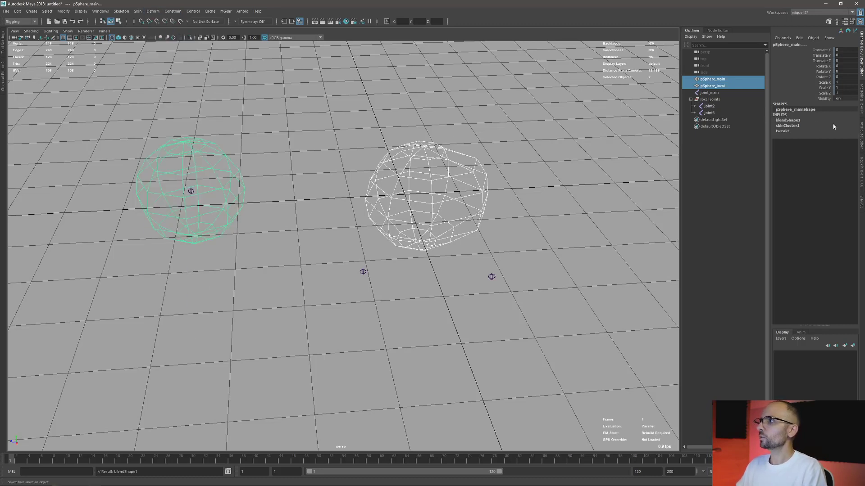
alt+middle_drag(308, 233, 328, 209)
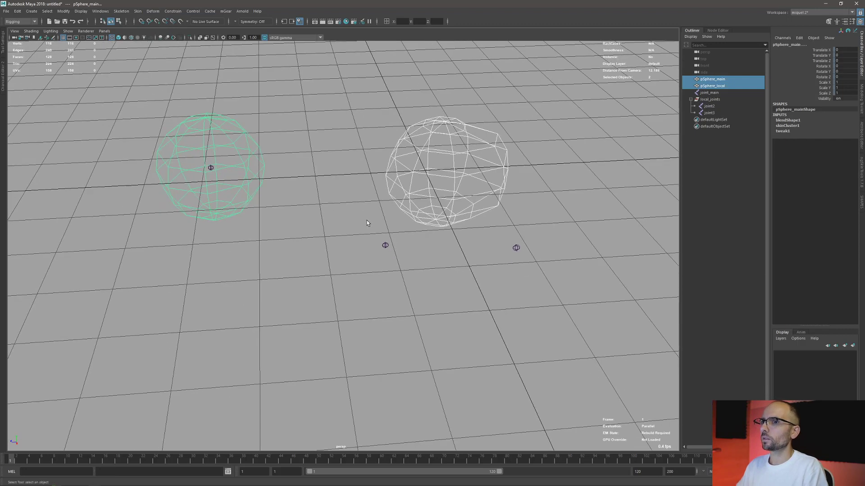
Step: Try out the pSphere_local weight of the blend shape on pSphere_main and return it to 0
click(243, 200)
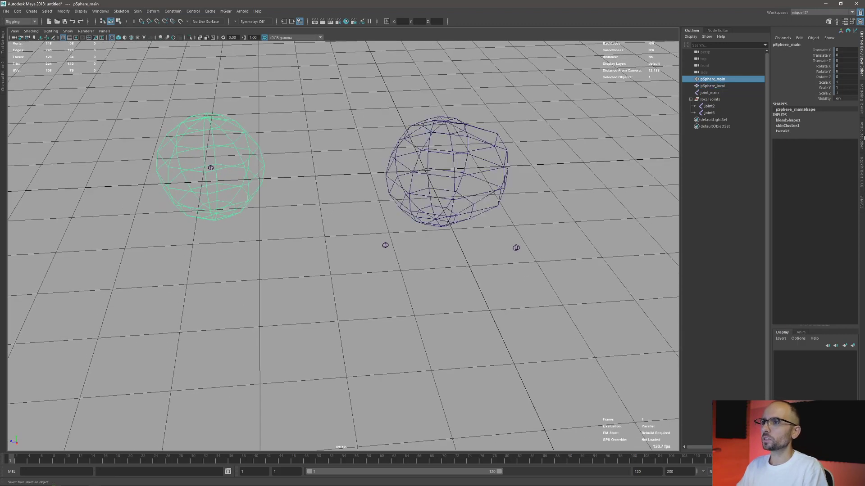
click(790, 120)
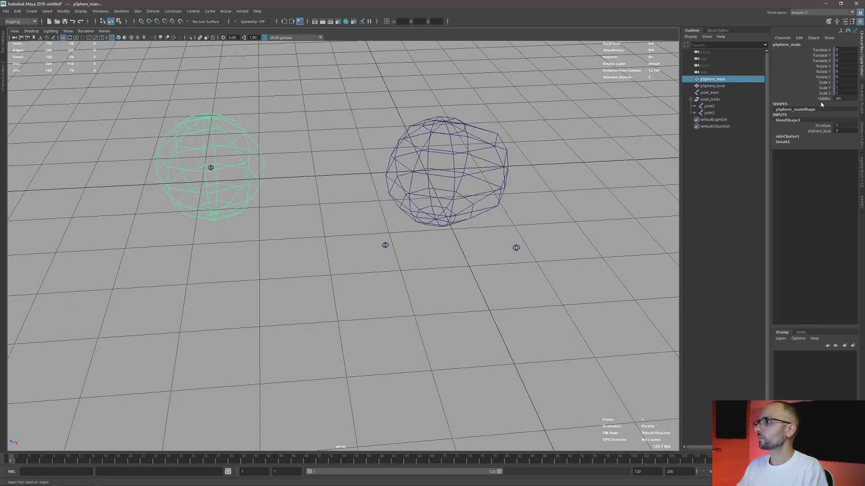
click(822, 131)
middle_drag(632, 153, 540, 131)
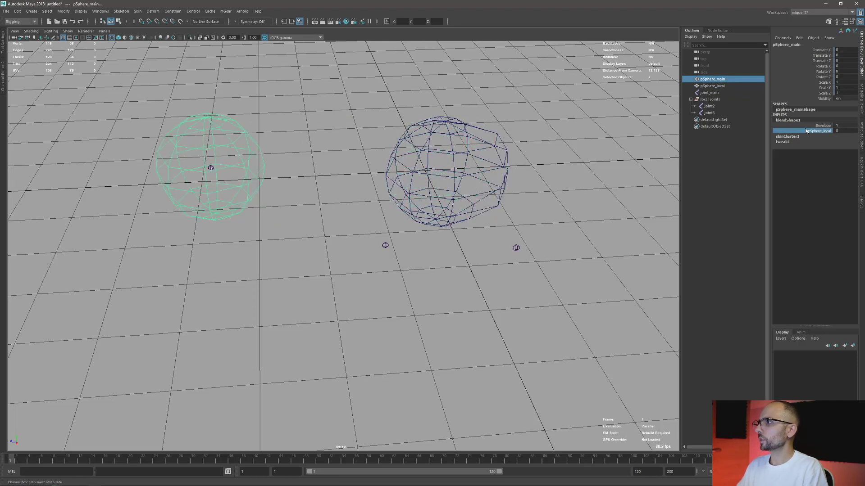
click(705, 159)
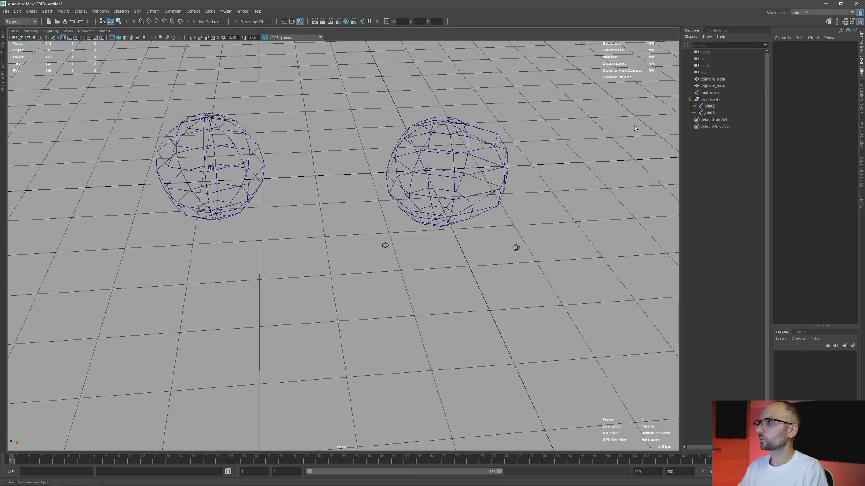
Step: Reorder the input operations of pSphere_main so that Skin Cluster is listed above Blend Shape
click(712, 80)
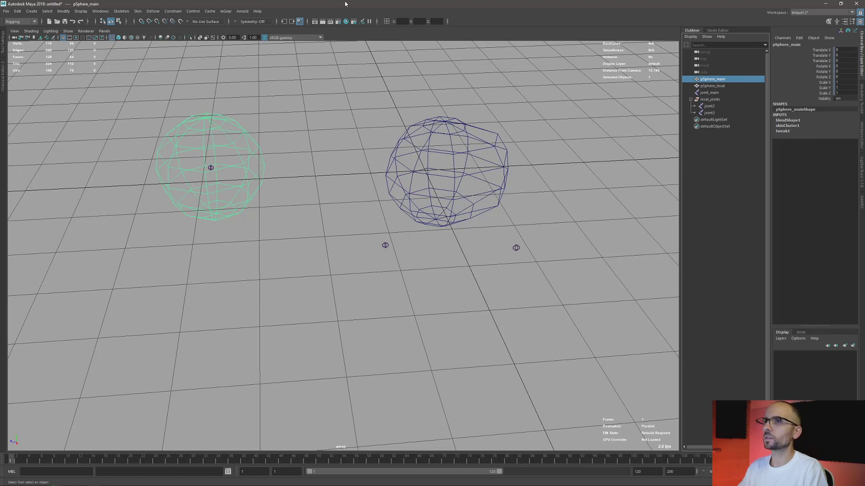
click(291, 21)
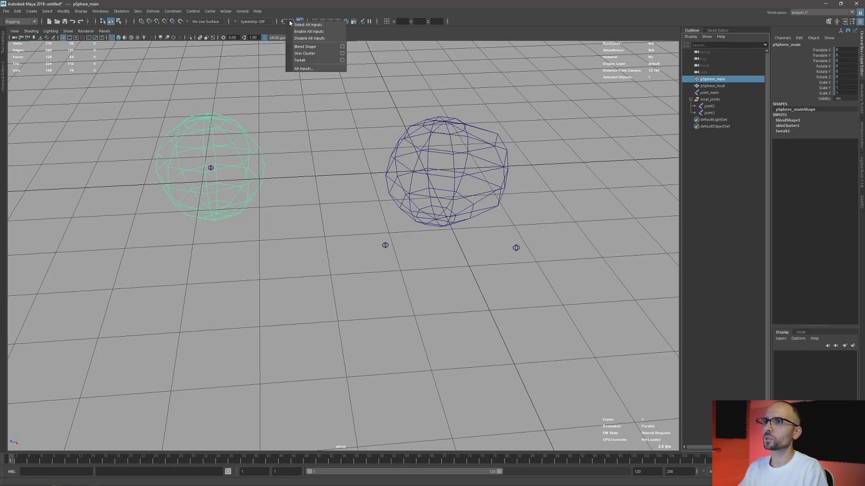
click(304, 69)
middle_drag(356, 194, 357, 203)
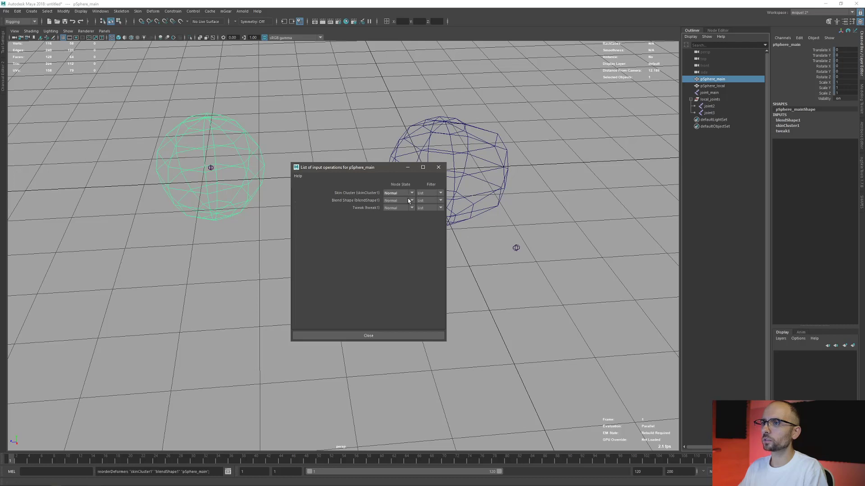
click(438, 168)
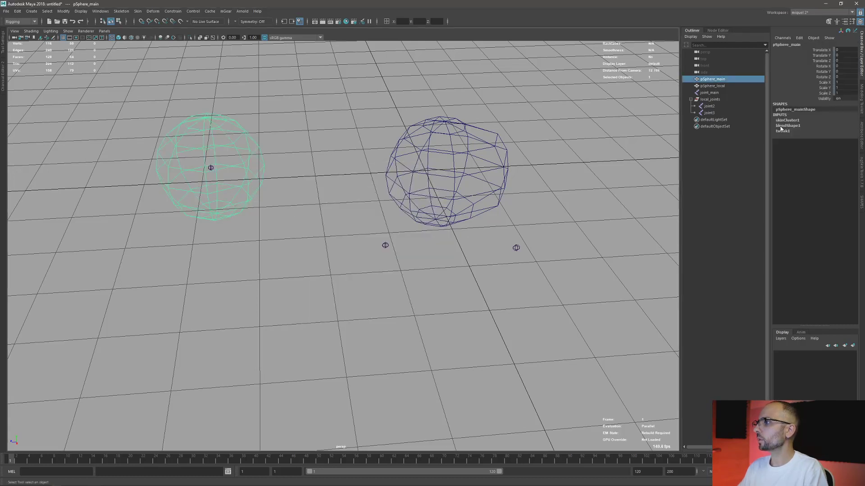
Step: Set the pSphere_local weight of blendShape1 on pSphere_main to 1
click(781, 127)
click(826, 137)
middle_drag(589, 179, 600, 184)
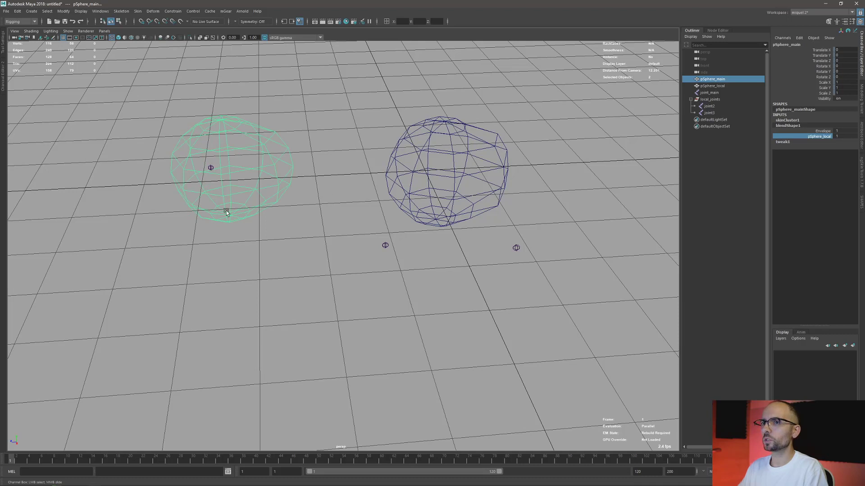
Step: Move joint2 closer to joint3, and shift joint_main to about Z 3.63 with a rotation of about X -20, Y -68, Z 33
click(516, 248)
drag(505, 249, 489, 251)
click(211, 168)
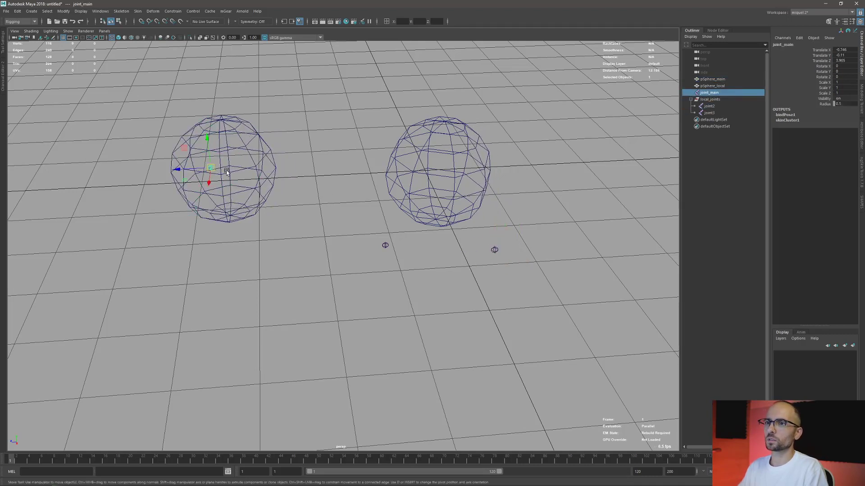
drag(178, 169, 207, 133)
key(e)
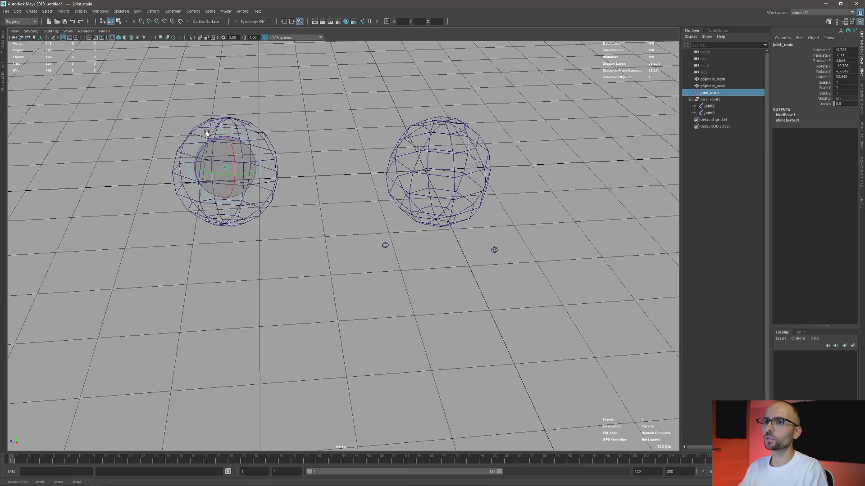
Step: Switch to shaded display and move joint_main to about X -2.08, Y 1.44, Z 6.31, rotated to about X -78, Y -33, Z 144
key(w)
key(5)
mouse_move(225, 168)
mouse_down()
mouse_move(184, 195)
mouse_move(123, 109)
mouse_up()
scroll(214, 130, down, 5)
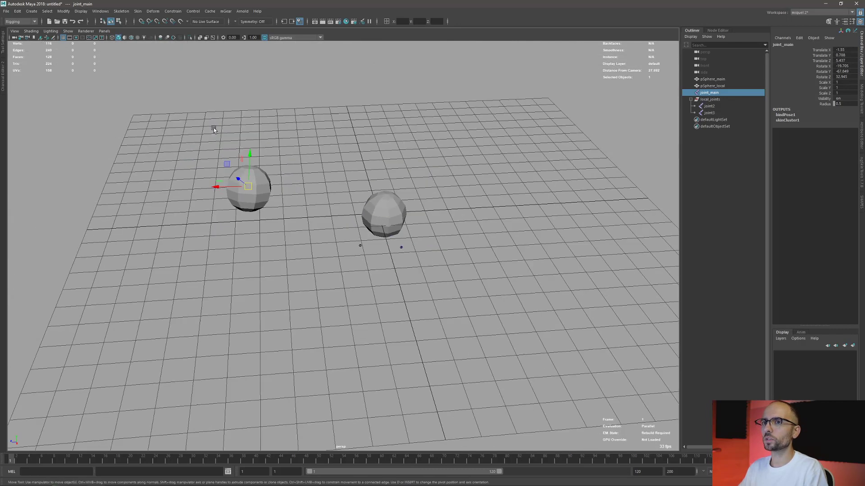
key(e)
drag(257, 192, 228, 167)
key(w)
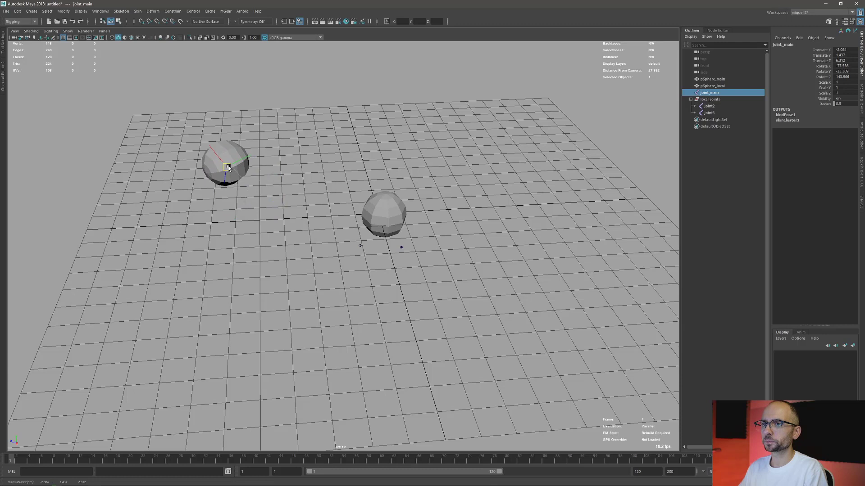
Step: Deform the local sphere by moving joint2, and place joint3 at about X 2.03, Y -1.01, Z 0.22
click(401, 247)
drag(402, 247, 381, 257)
click(361, 250)
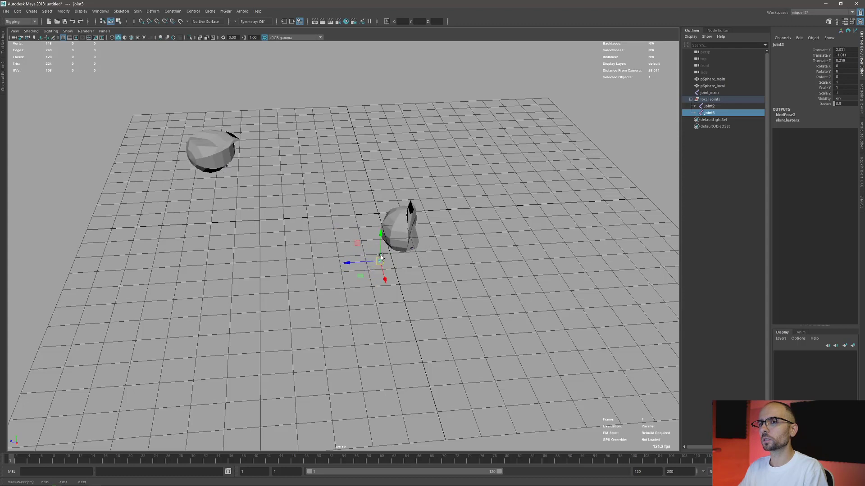
Step: Move joint_main to about X -1.75, Y 1.17, Z 4.92 and inspect both deformed spheres from different angles
key(q)
click(228, 167)
key(w)
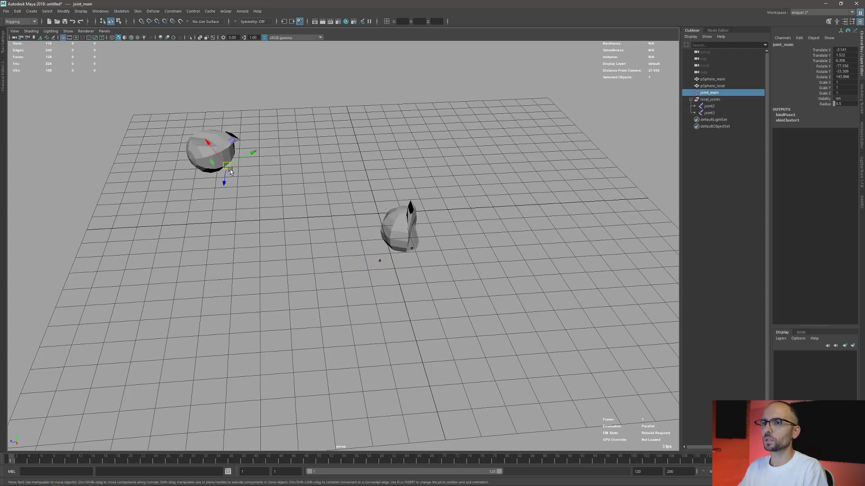
drag(227, 167, 260, 175)
alt+drag(345, 249, 343, 240)
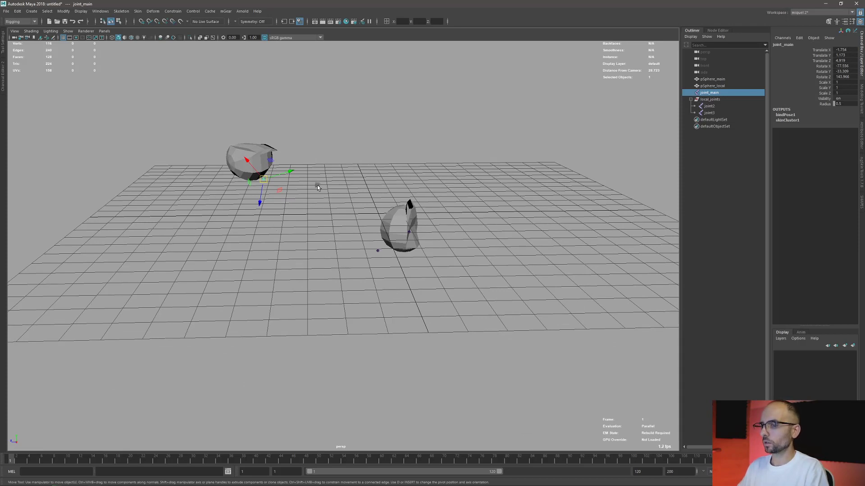
alt+drag(316, 185, 393, 253)
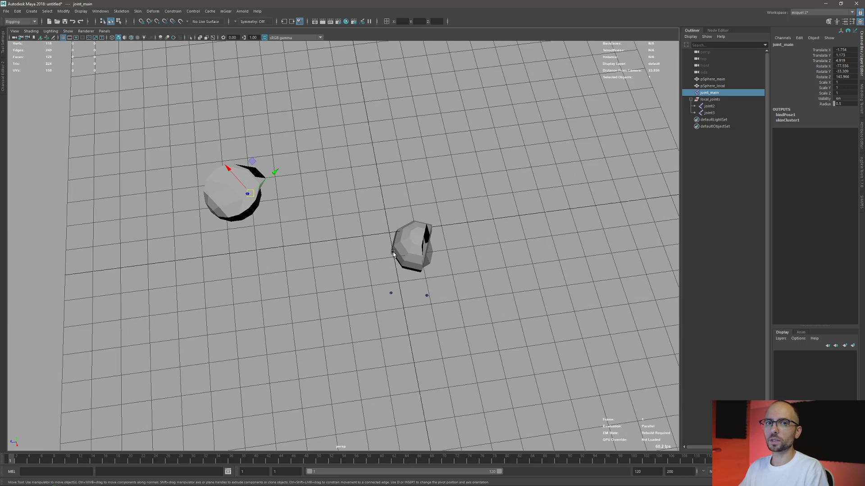